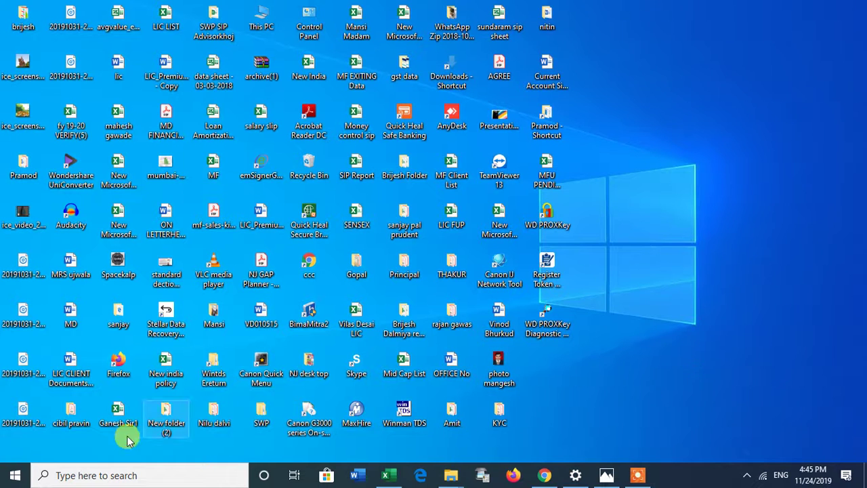
Open the Windows Update page under Update & Security in Windows Settings
click(13, 474)
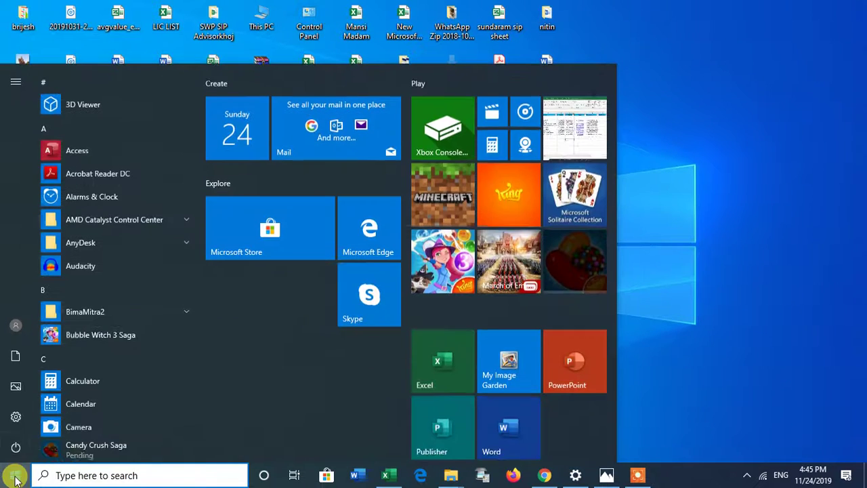
click(15, 420)
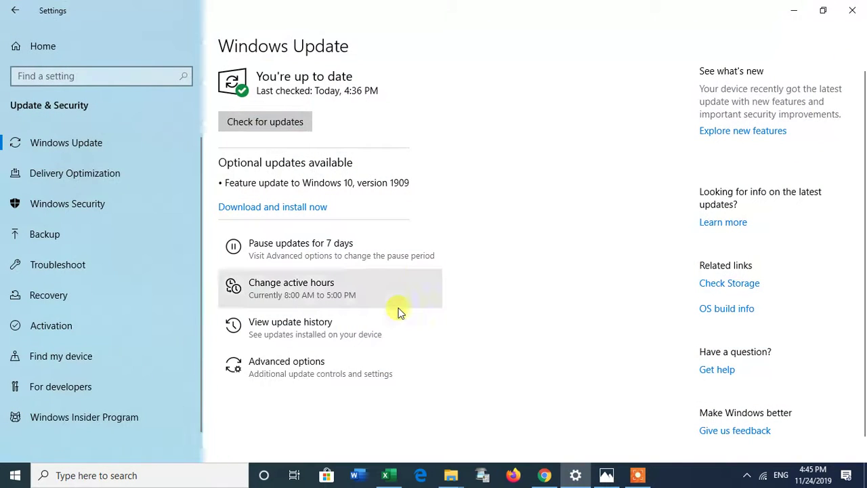
click(20, 45)
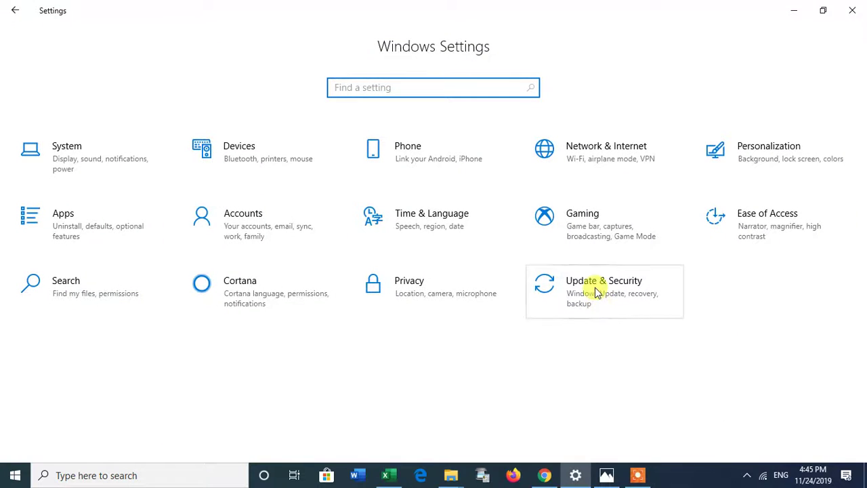
click(575, 306)
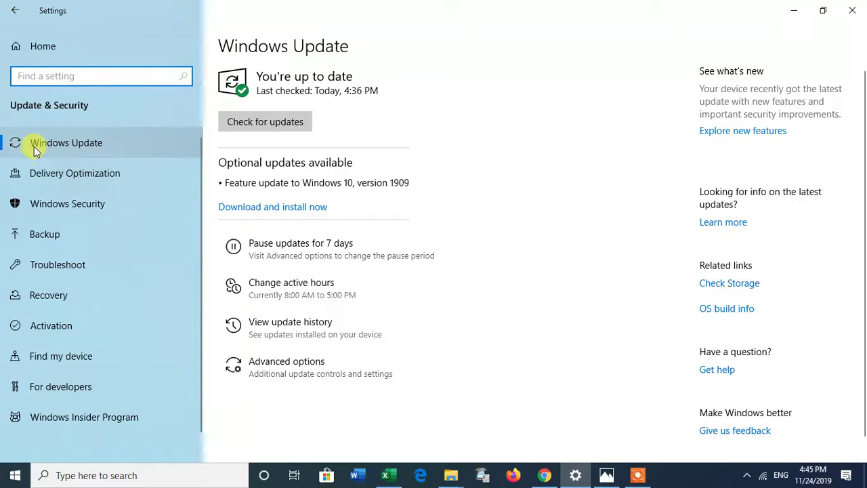
click(36, 148)
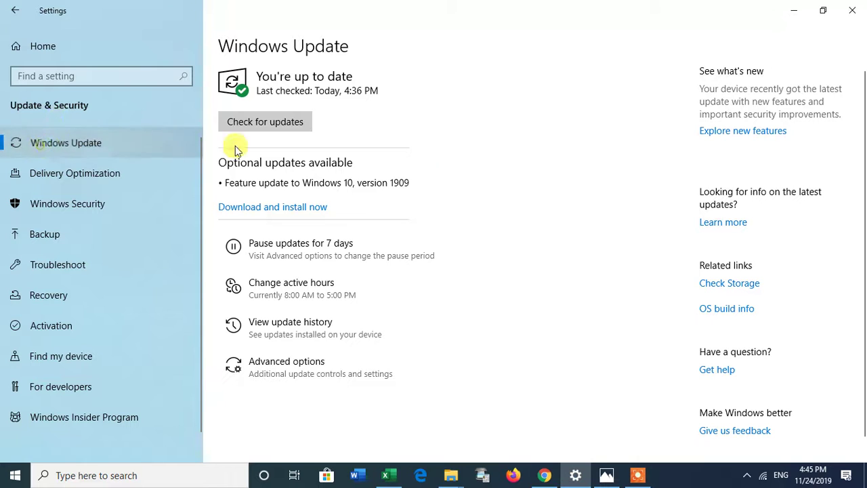
Look over the Windows Update options and start a check for updates
scroll(441, 203, down, 1)
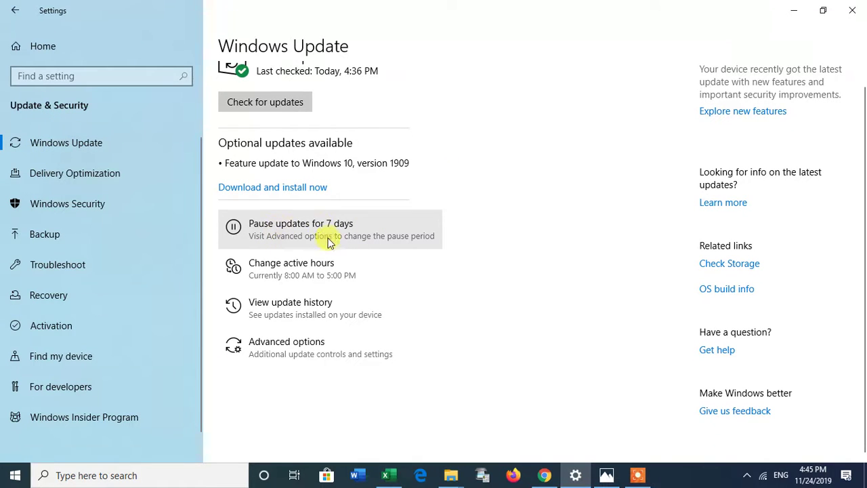
scroll(268, 115, up, 1)
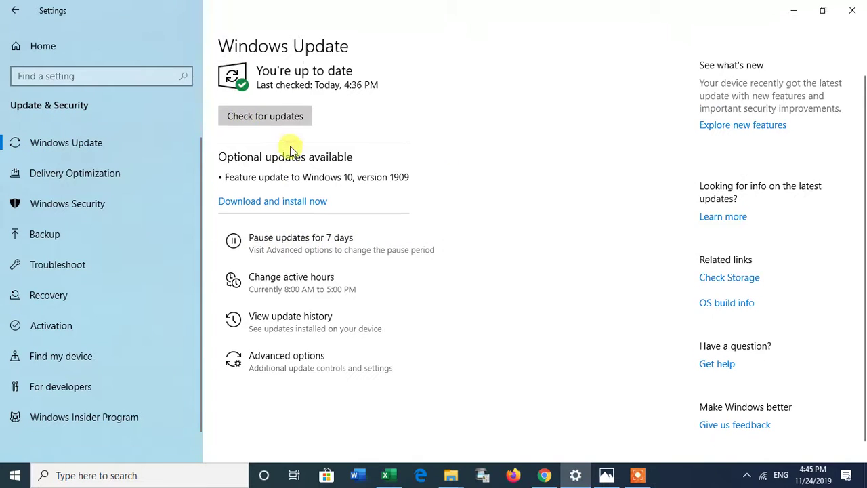
click(264, 124)
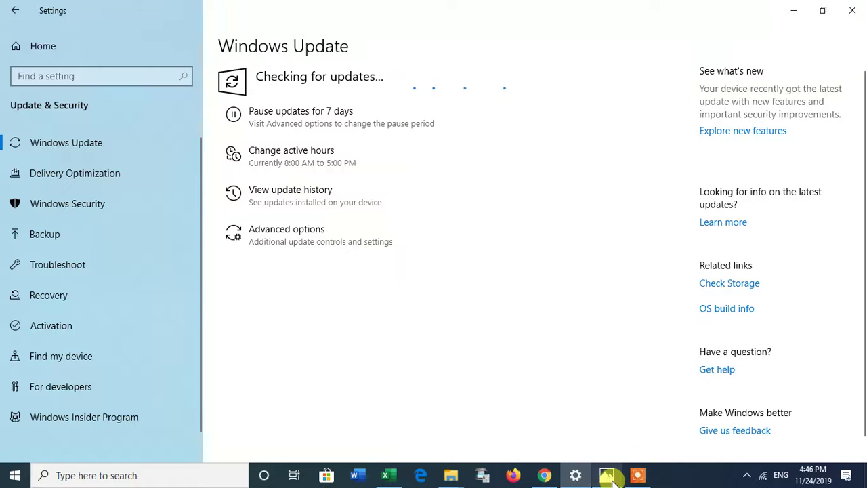
click(637, 474)
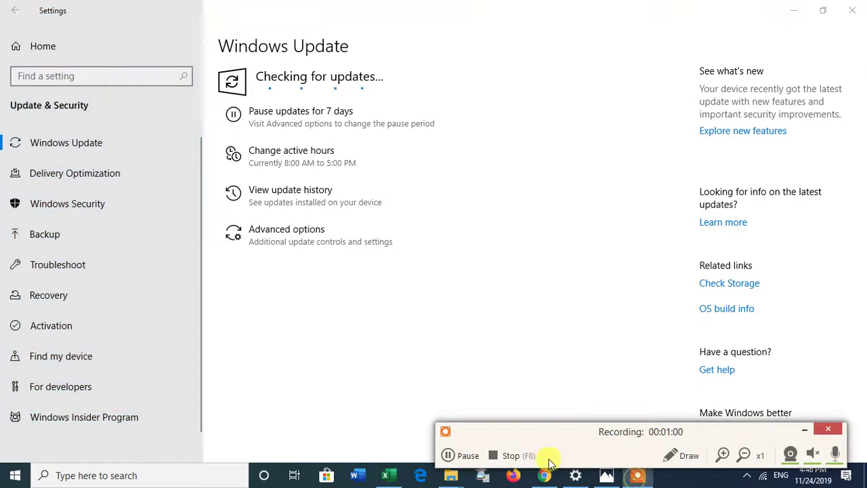
click(455, 458)
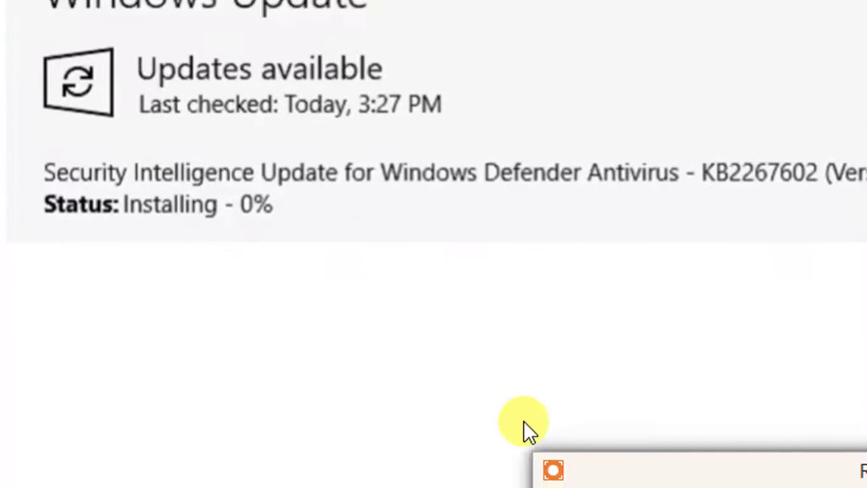
click(576, 417)
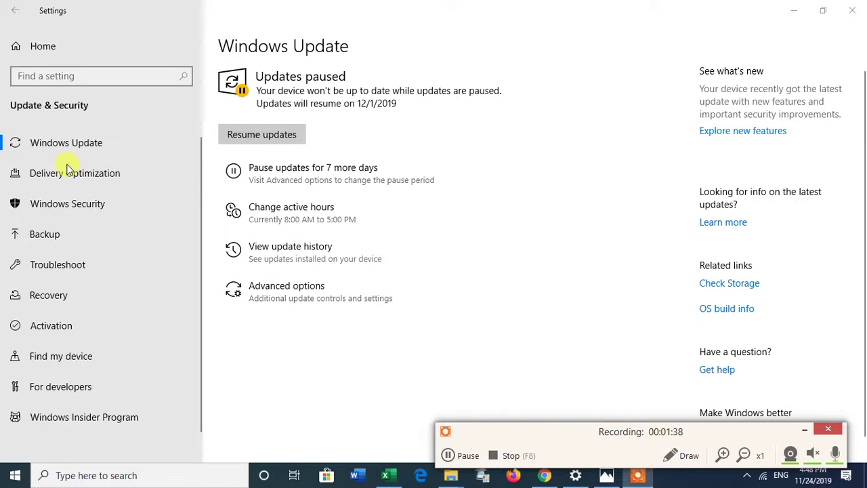
Open the OS build info from the related links of the Windows Update page
click(93, 140)
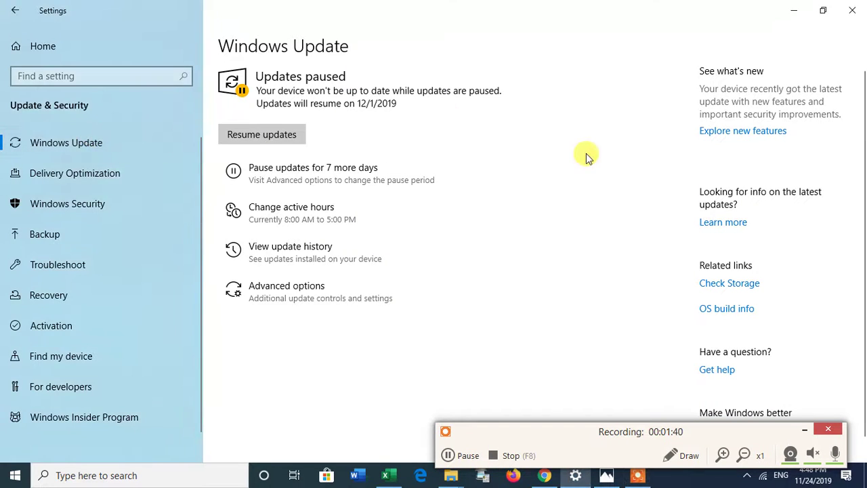
scroll(739, 211, down, 1)
scroll(728, 210, up, 1)
scroll(722, 210, down, 1)
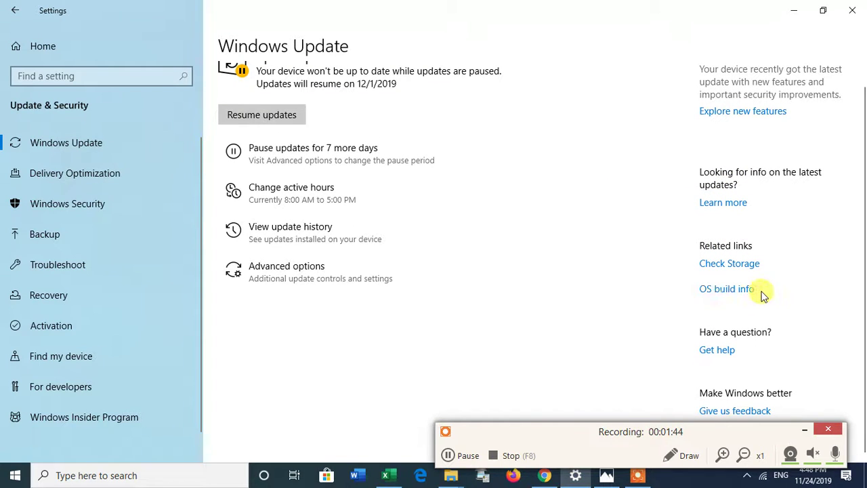
click(722, 454)
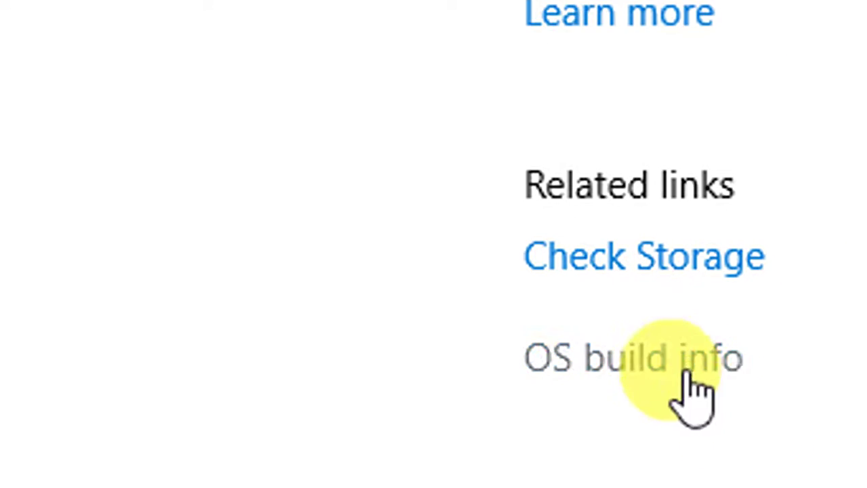
click(630, 366)
click(708, 412)
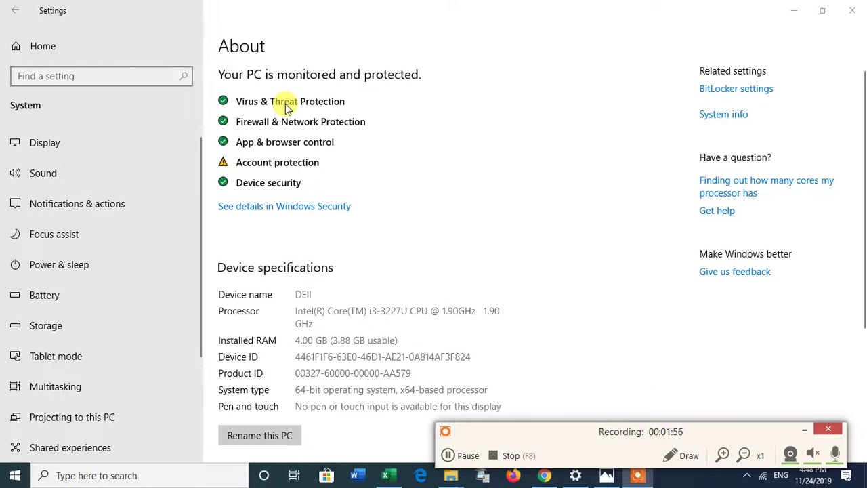
Examine the device specifications and the Windows edition, version and OS build on the About page
scroll(325, 108, down, 3)
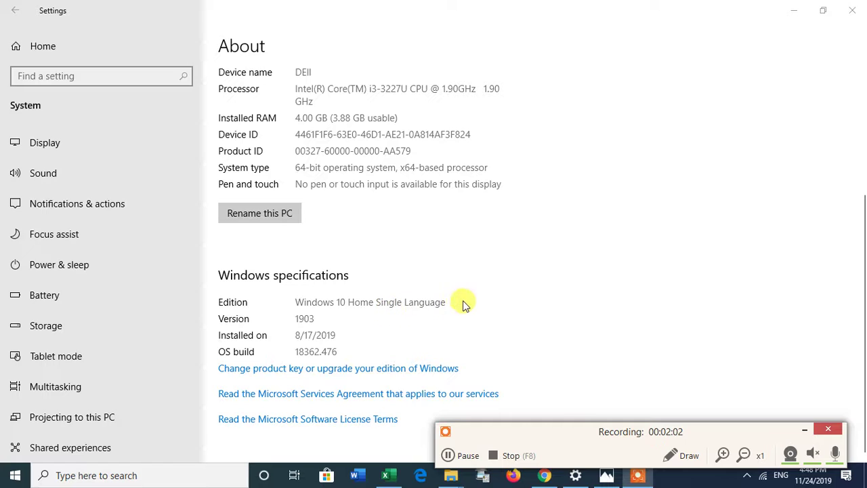
click(387, 300)
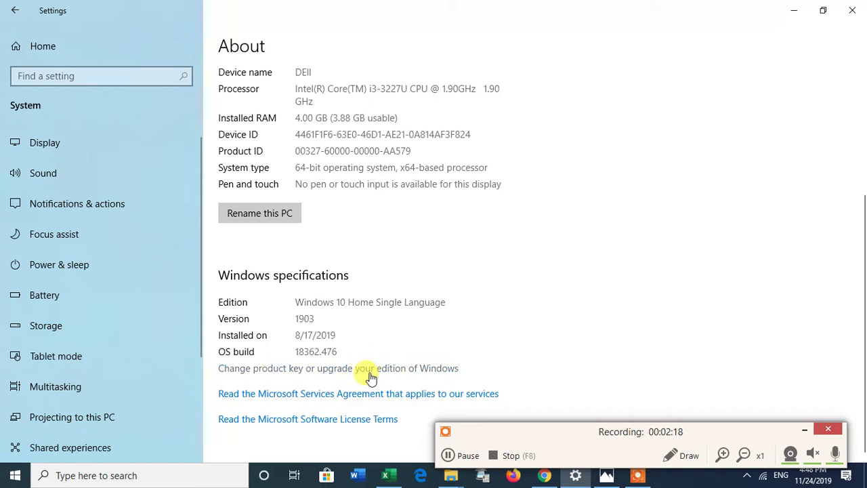
scroll(470, 326, up, 3)
scroll(430, 323, down, 3)
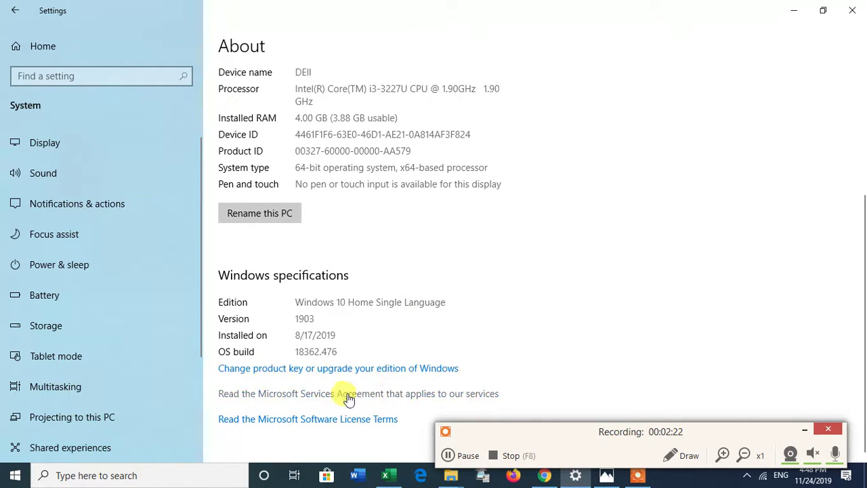
scroll(588, 267, up, 3)
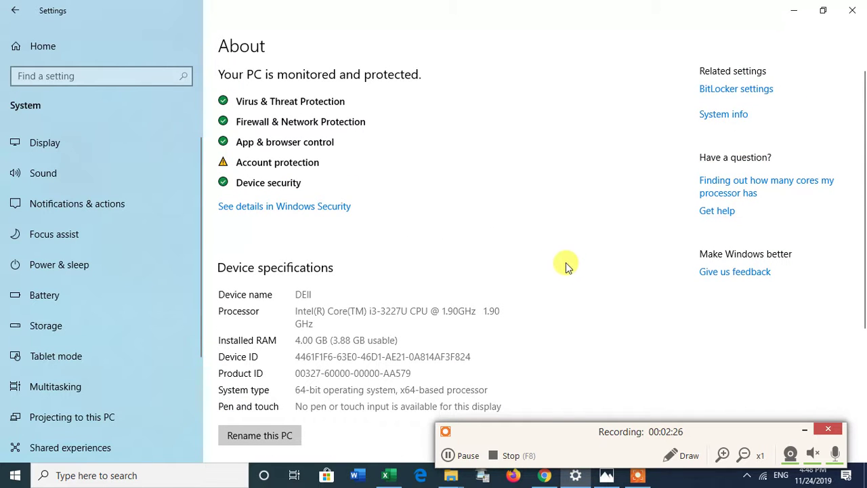
scroll(572, 257, down, 3)
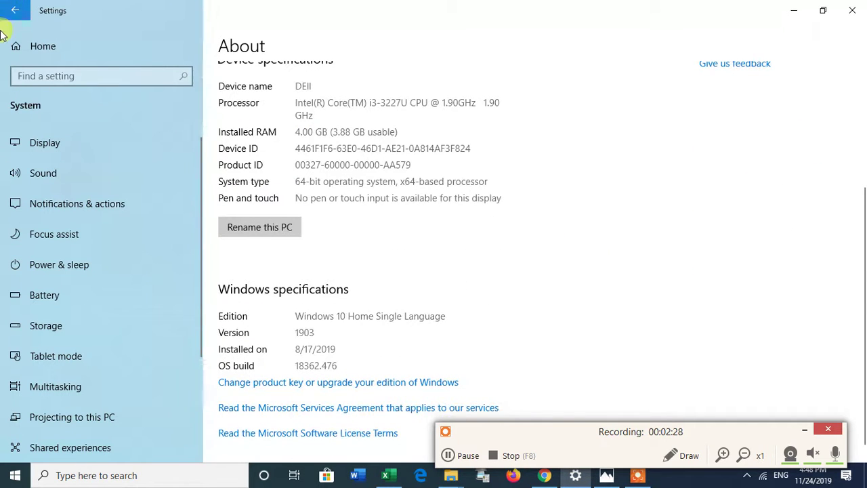
Return to Windows Update and extend the update pause by 7 days three times, until 12/22/2019
click(14, 11)
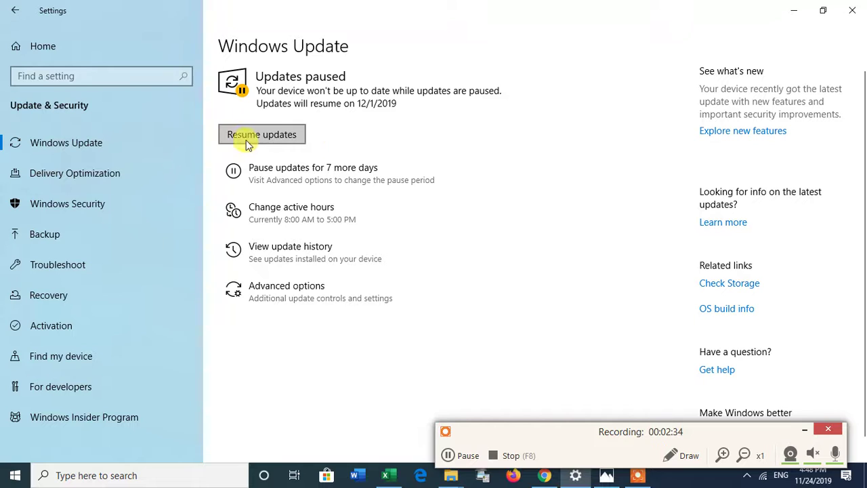
click(276, 171)
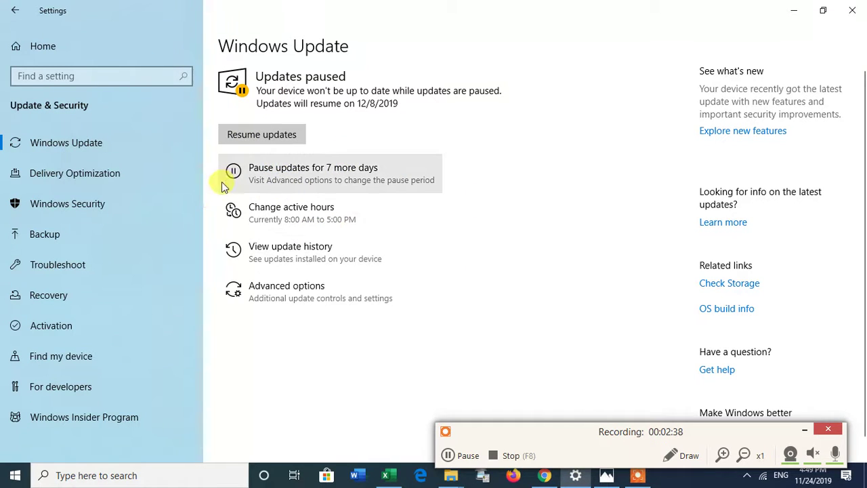
click(243, 182)
click(252, 179)
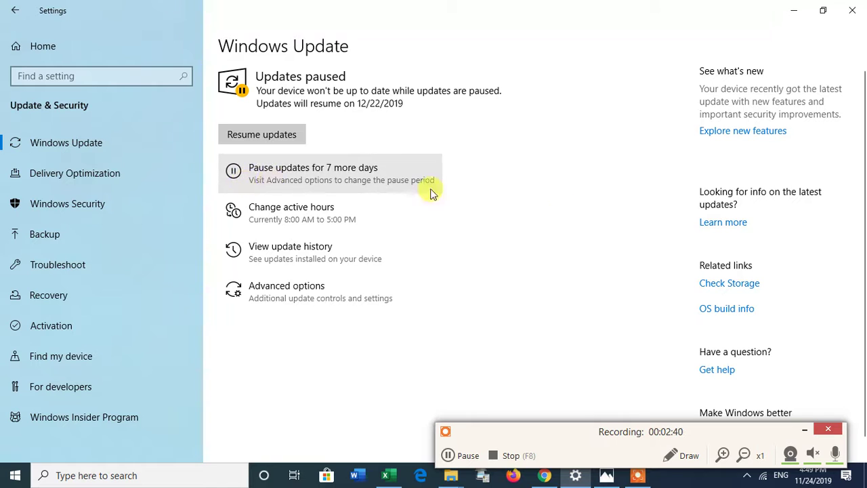
Open the advanced update options and switch updates for other Microsoft products on and back off
scroll(590, 244, down, 1)
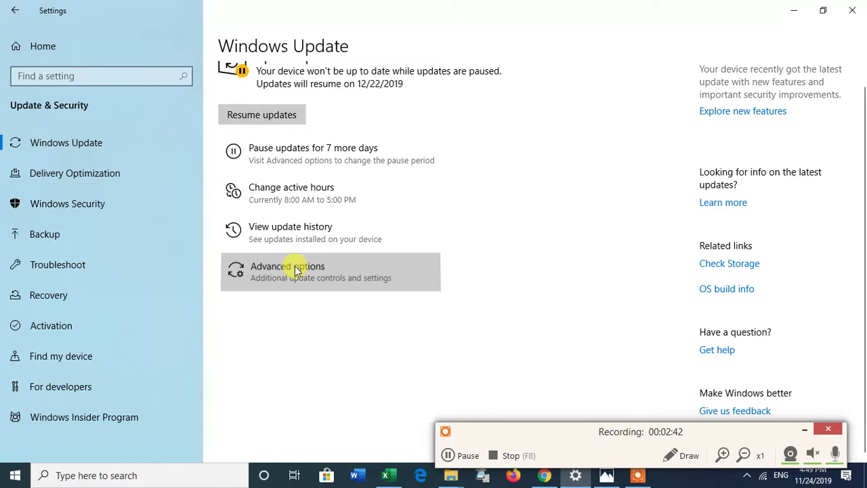
click(289, 266)
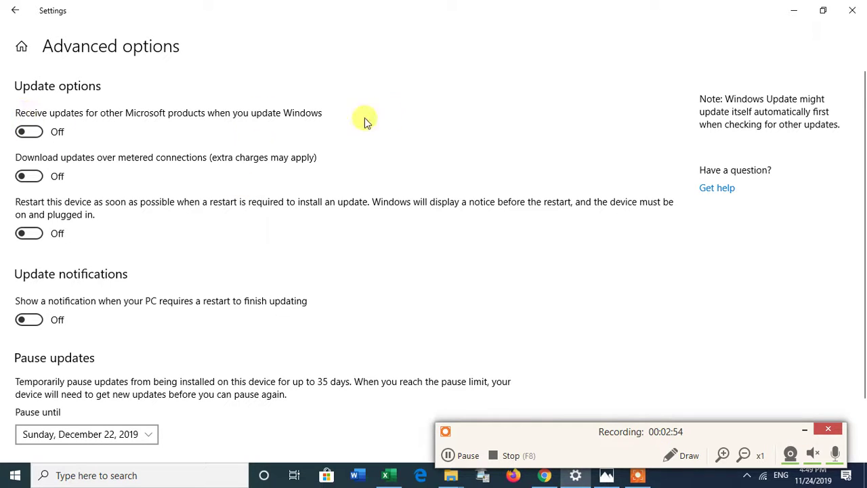
click(30, 132)
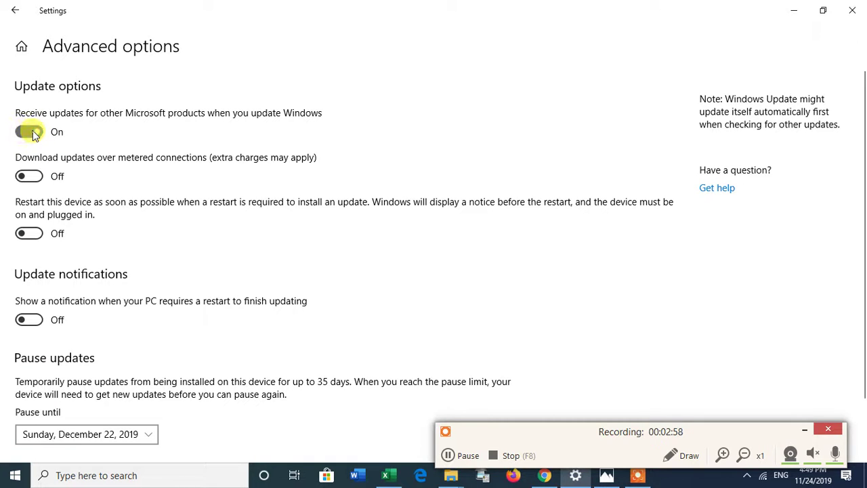
click(30, 132)
Switch downloading updates over metered connections on and back off, twice
click(33, 177)
click(33, 177)
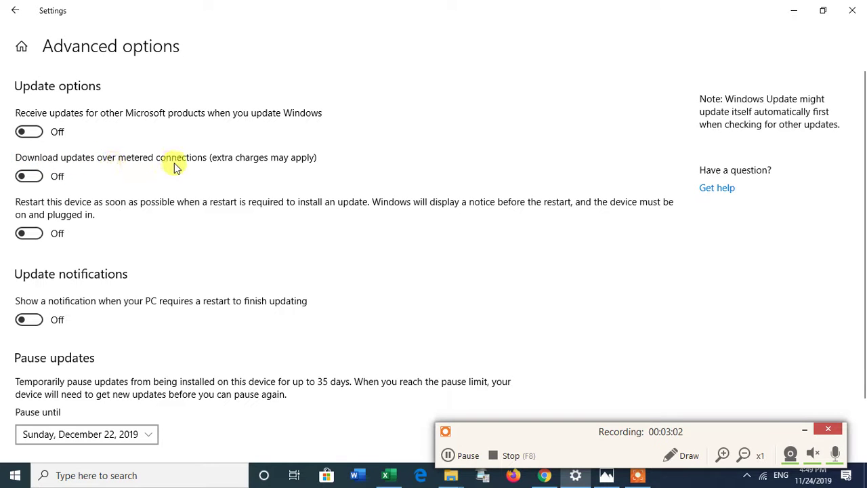
scroll(279, 166, down, 1)
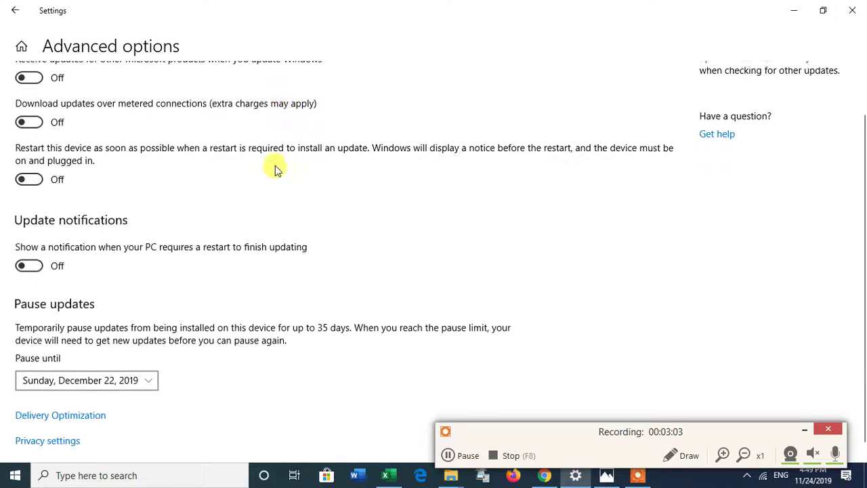
click(34, 115)
click(31, 115)
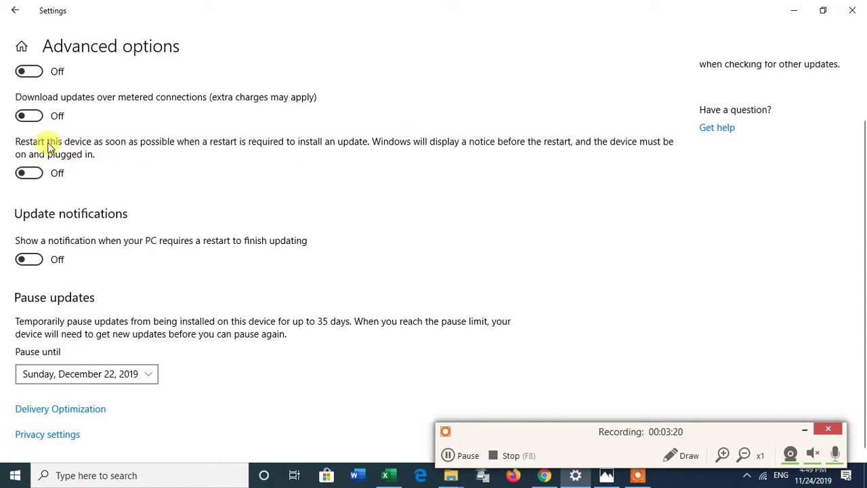
Review the restart, notification and pause settings in the advanced options, and return to Windows Update
scroll(286, 180, down, 1)
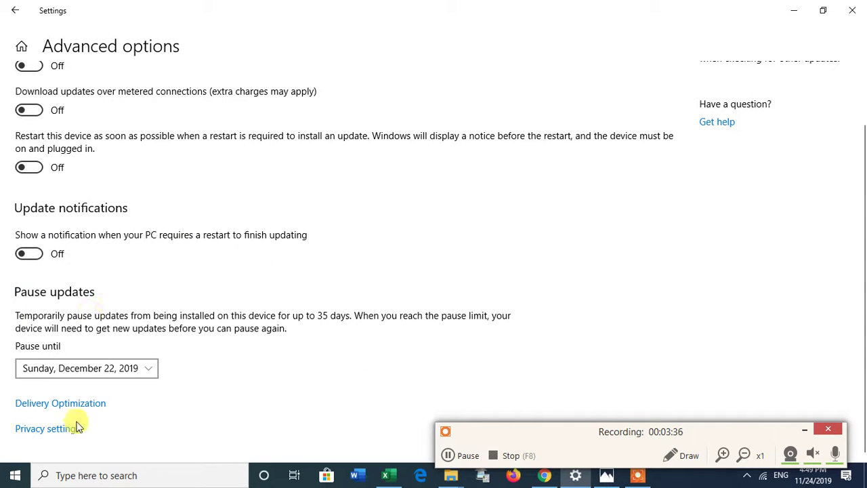
scroll(250, 340, up, 1)
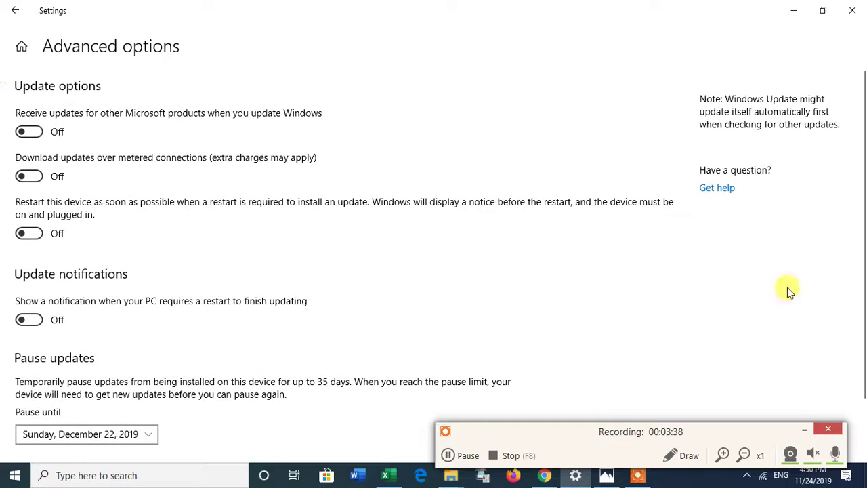
click(16, 11)
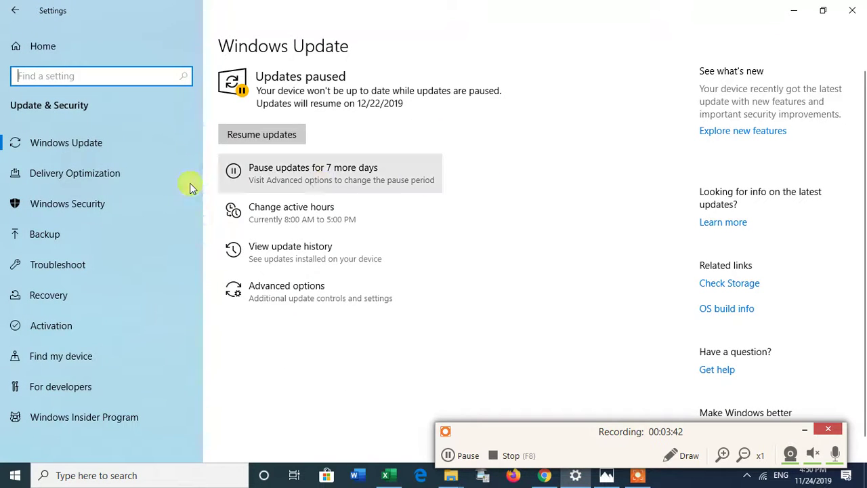
View the active hours settings and return to the Windows Update page
click(409, 225)
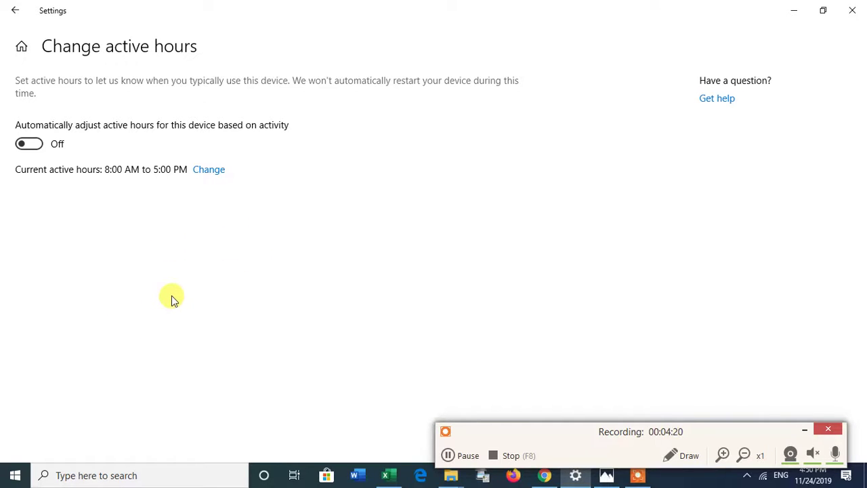
click(17, 11)
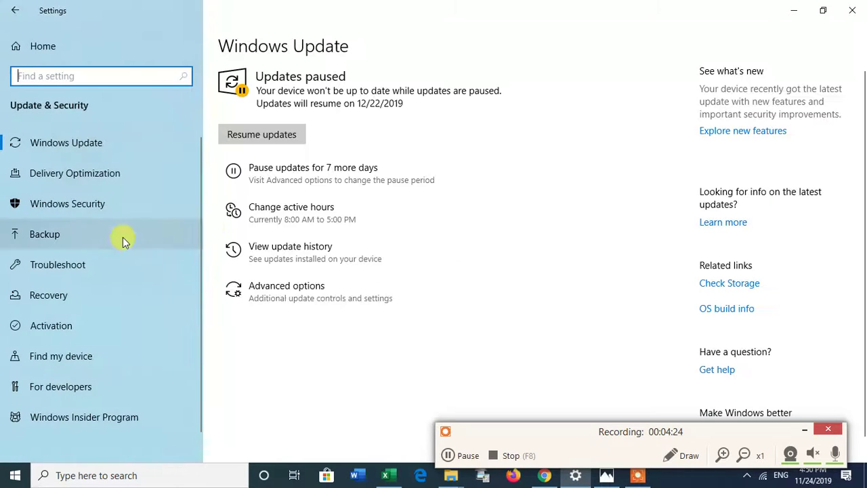